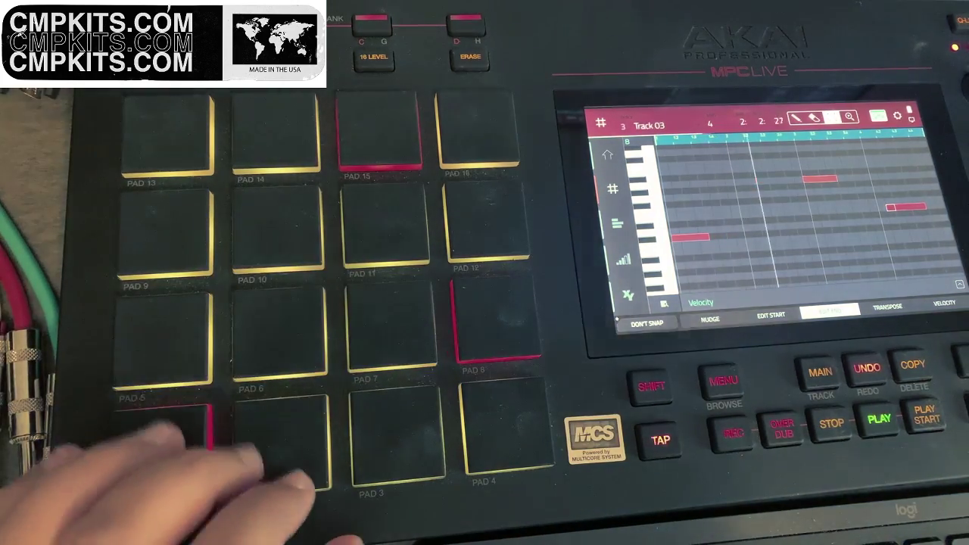
pyautogui.click(724, 381)
pyautogui.click(485, 224)
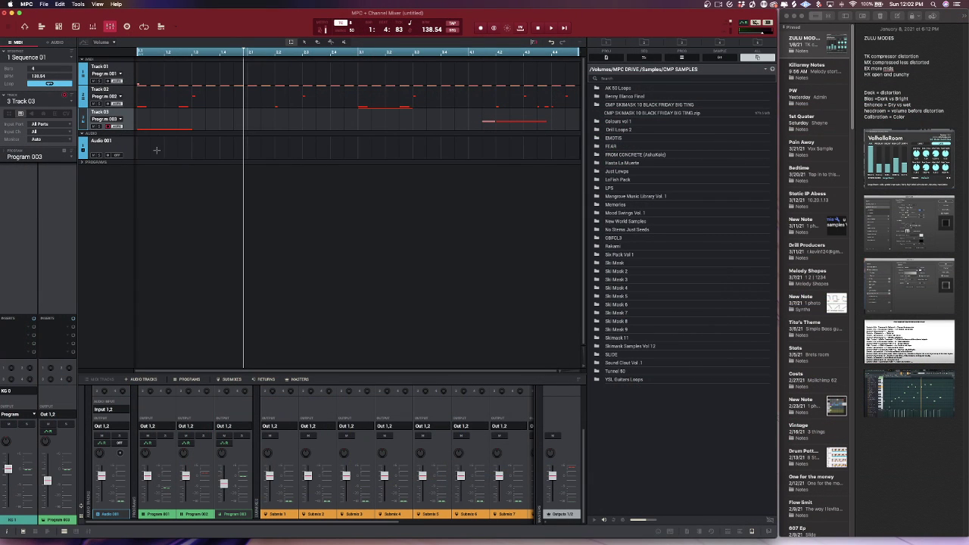
# Show Track 02's drum pattern in the grid view and set the time correct division to 32T
pyautogui.press('Escape')
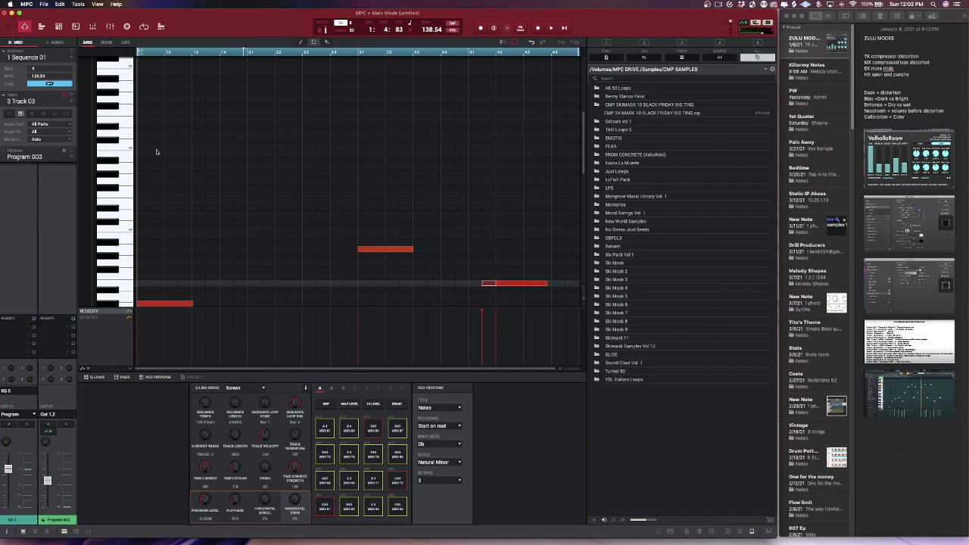
pyautogui.scroll(-3, 156, 152)
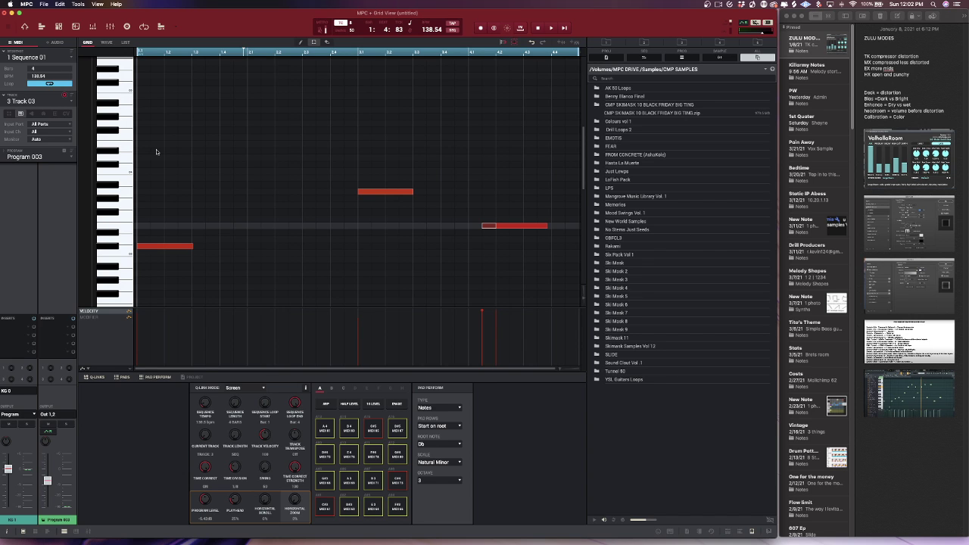
pyautogui.press('Up')
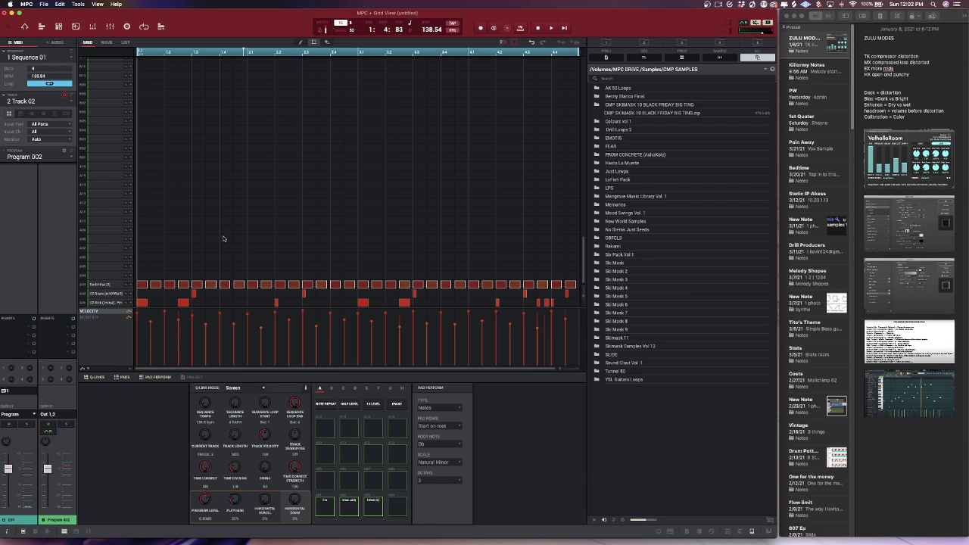
pyautogui.click(350, 23)
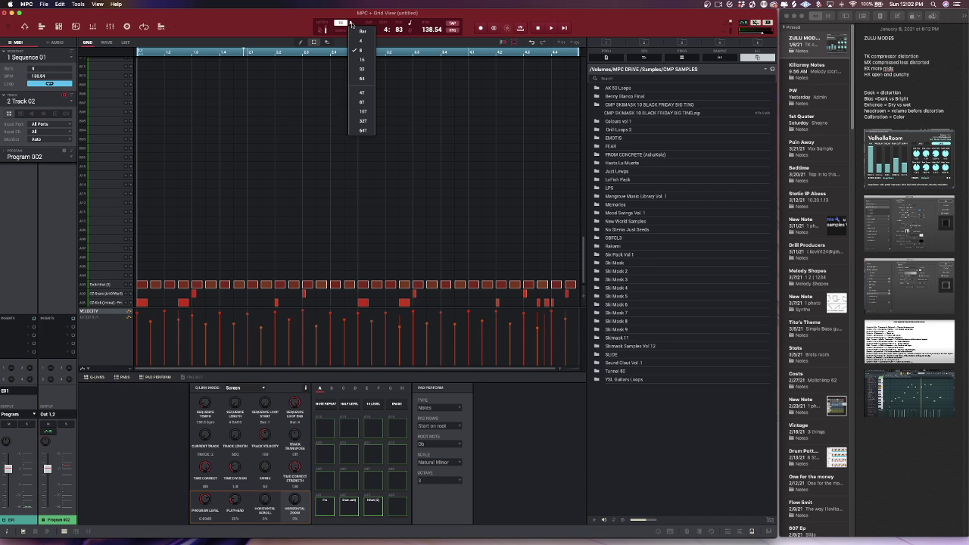
pyautogui.click(364, 120)
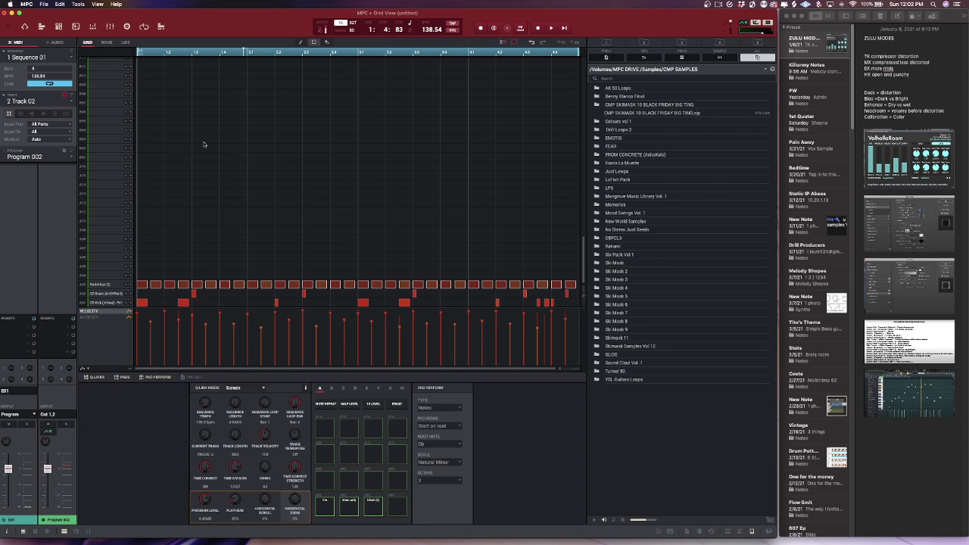
# Turn the hi-hat note on beat 1.2 into a roll of three short 32T hits and play it back
pyautogui.press('space')
pyautogui.moveTo(165, 52); pyautogui.dragTo(185, 75)
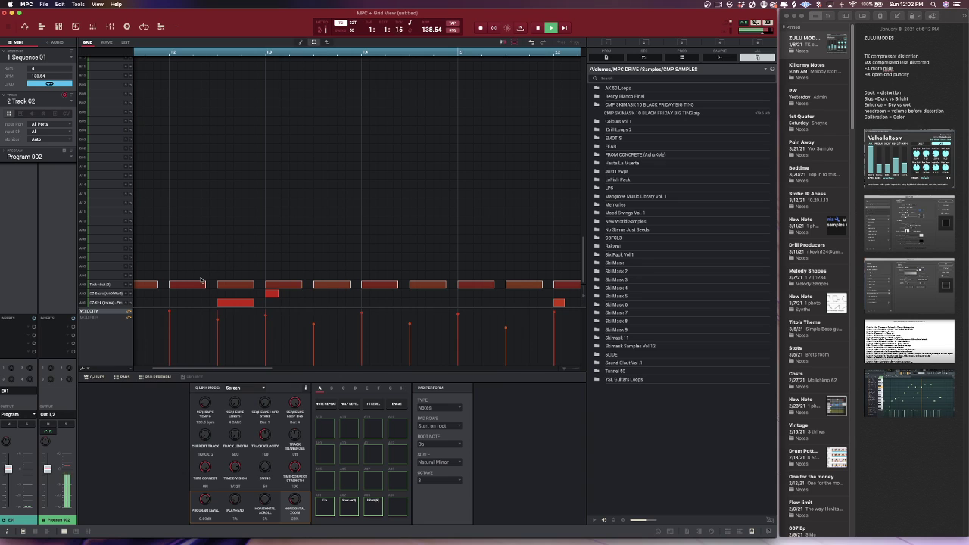
pyautogui.press('space')
pyautogui.moveTo(203, 285); pyautogui.dragTo(190, 286)
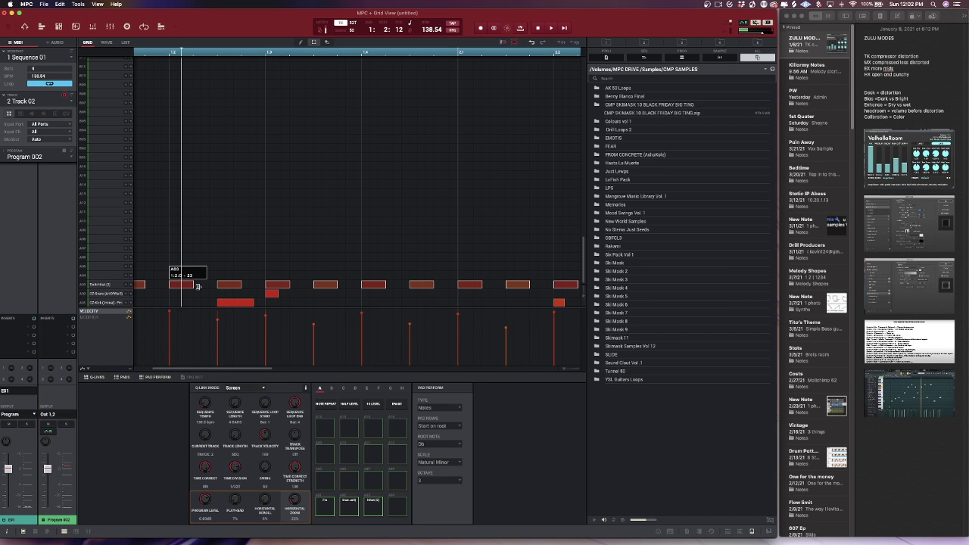
pyautogui.moveTo(197, 286)
pyautogui.mouseDown()
pyautogui.moveTo(218, 286)
pyautogui.moveTo(178, 284)
pyautogui.moveTo(184, 293)
pyautogui.mouseUp()
pyautogui.press('space')
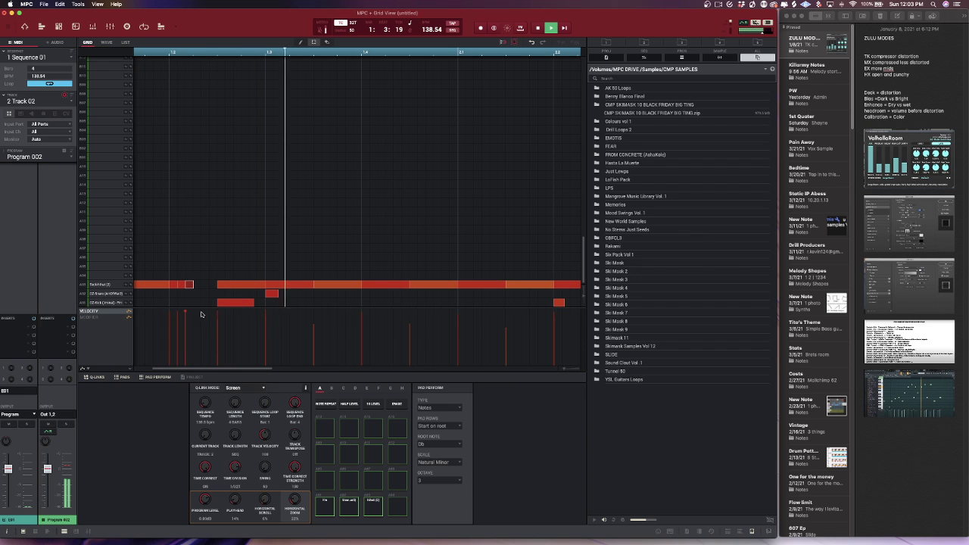
# Lower the velocities of the second and third hi-hat hits in the beat 1.2 roll so it fades, and replay
pyautogui.press('space')
pyautogui.moveTo(185, 312); pyautogui.dragTo(180, 348)
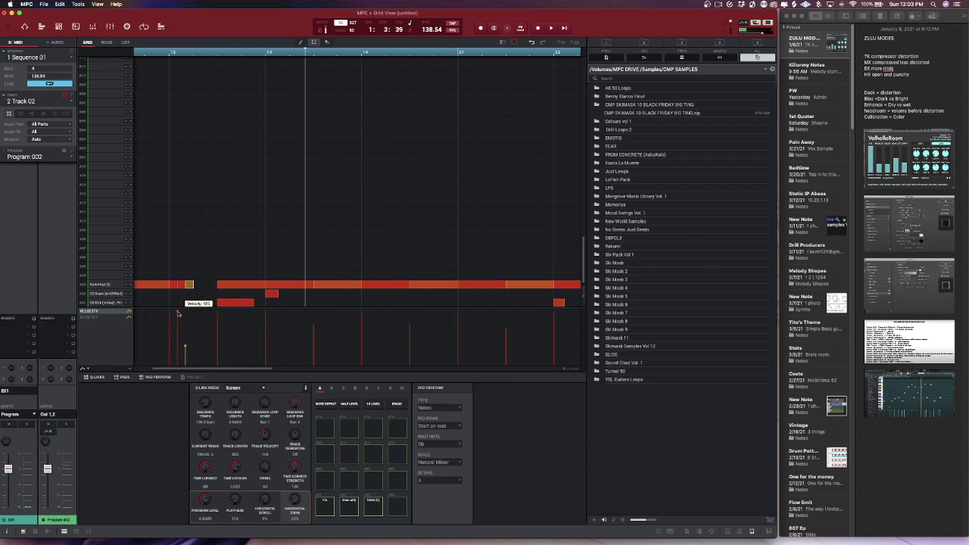
pyautogui.moveTo(178, 311); pyautogui.dragTo(178, 334)
pyautogui.press('space')
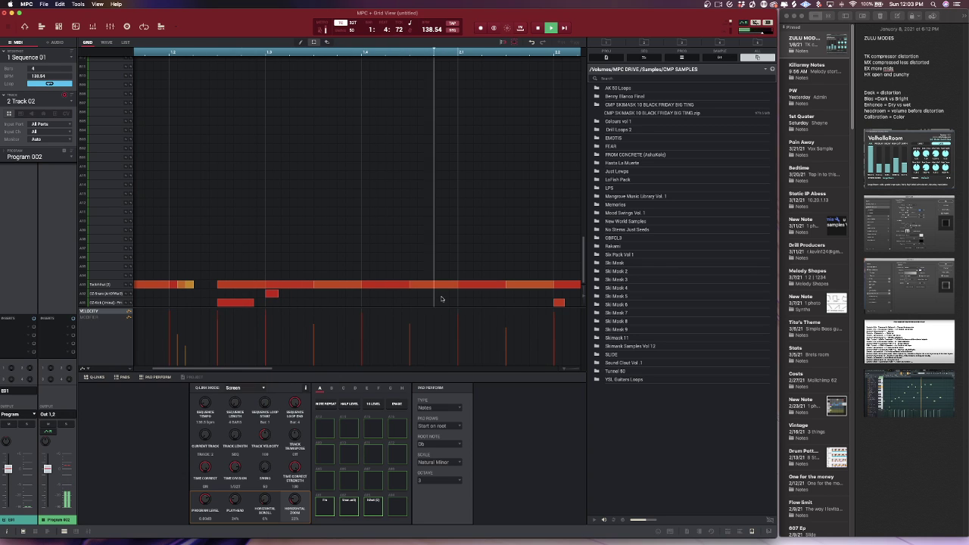
# Shorten the last hi-hat note before bar 2, duplicate it as one short hit, and lower that hit's velocity
pyautogui.moveTo(457, 287); pyautogui.dragTo(434, 288)
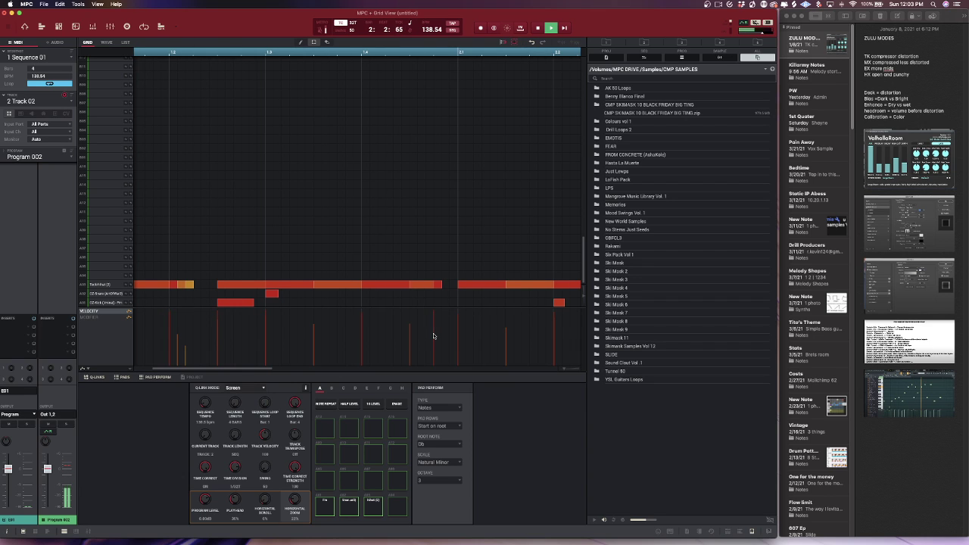
pyautogui.moveTo(433, 314); pyautogui.dragTo(436, 366)
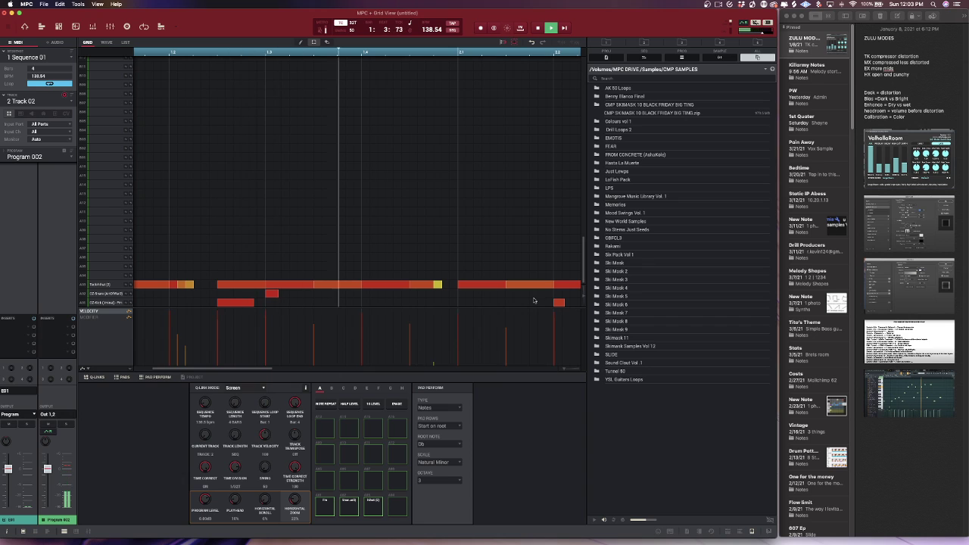
pyautogui.moveTo(435, 360); pyautogui.dragTo(433, 351)
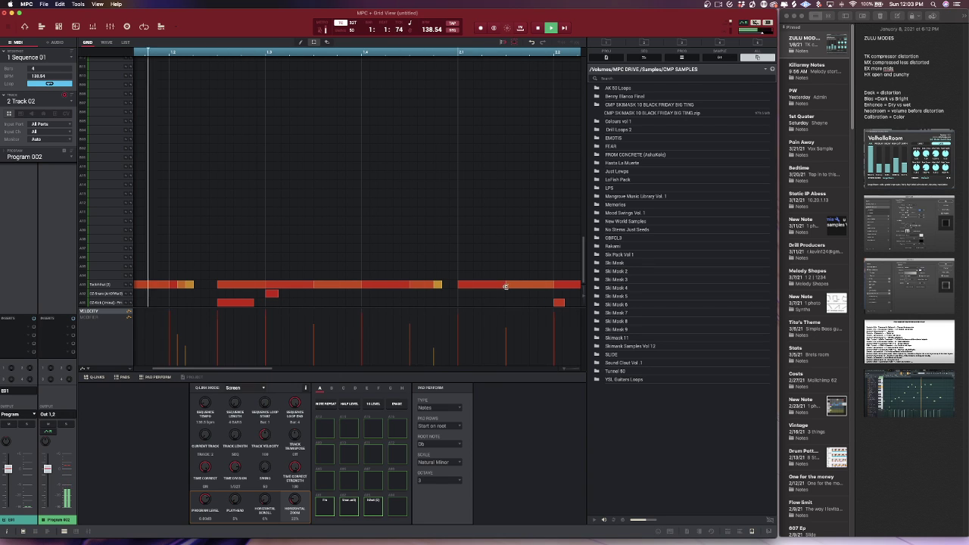
# Shorten the hi-hat note on beat 2.1 to a 32T hit, duplicate it five times as a roll, and play it
pyautogui.moveTo(507, 284); pyautogui.dragTo(465, 285)
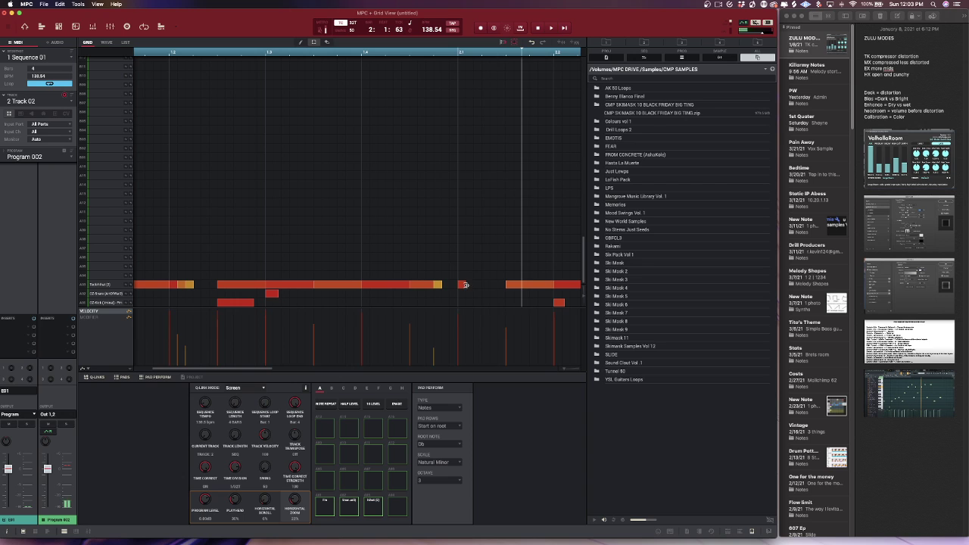
pyautogui.press('super+d')
pyautogui.press('super+d')
pyautogui.press('super+d')
pyautogui.press('super+d')
pyautogui.press('super+d')
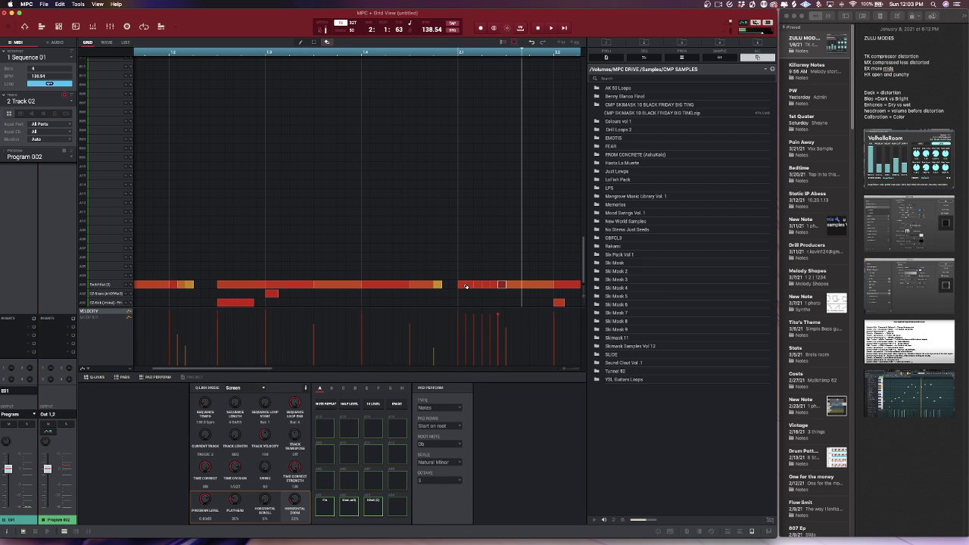
pyautogui.press('space')
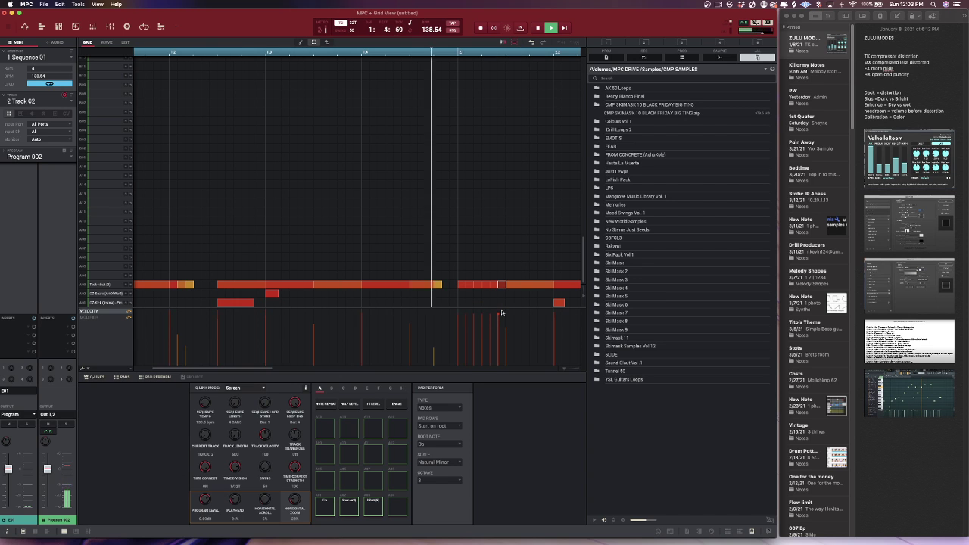
# Ramp the velocities of the duplicated hi-hat hits after beat 2.1 downward for a fading roll, and replay the pattern
pyautogui.press('space')
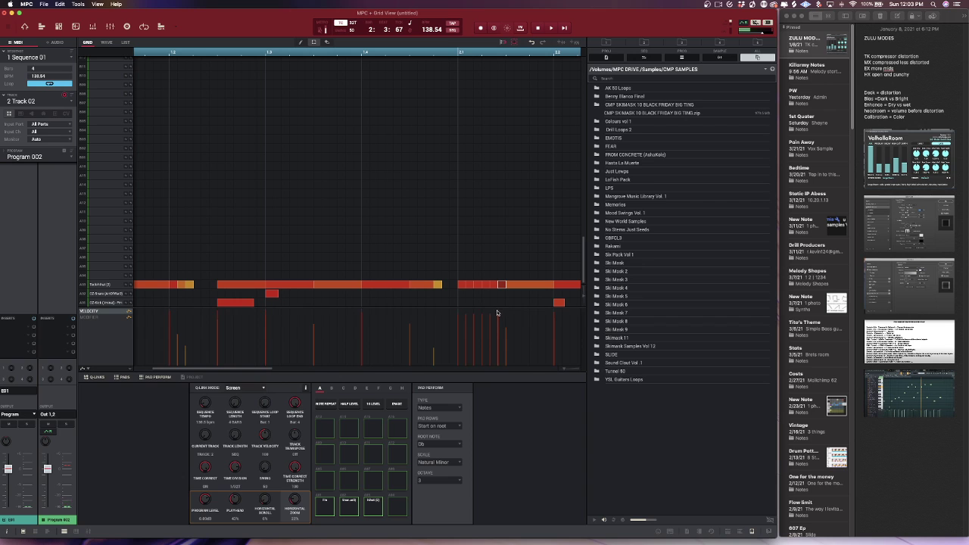
pyautogui.moveTo(498, 313); pyautogui.dragTo(468, 324)
pyautogui.press('space')
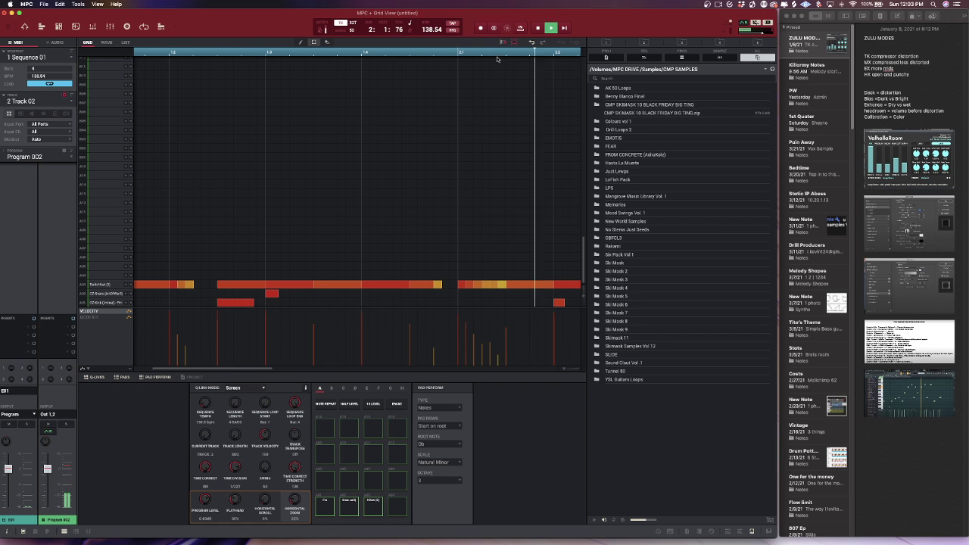
# Split the hi-hat note on beat 3.1 into two shorter hits and add softer short hits around beat 4.2
pyautogui.moveTo(489, 53); pyautogui.dragTo(479, 43)
pyautogui.scroll(-2, 479, 43)
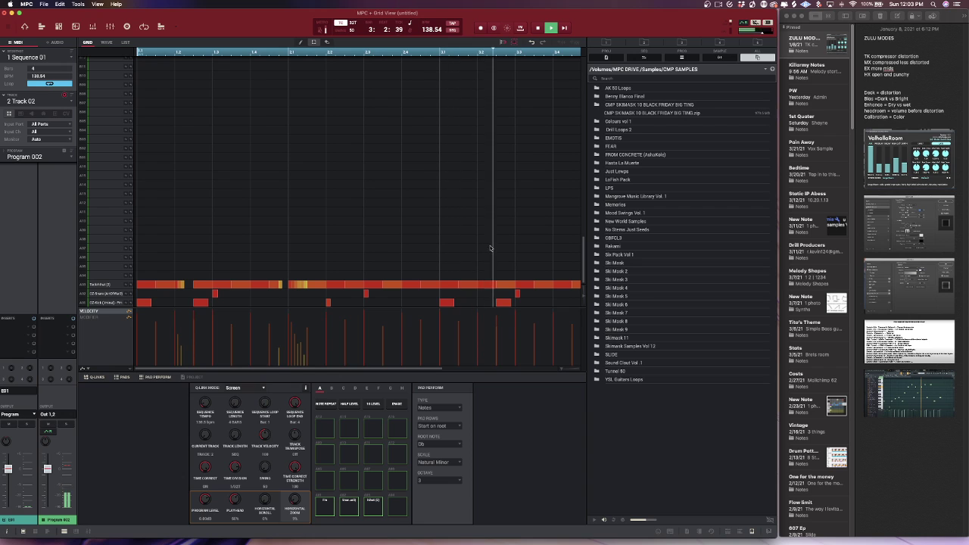
pyautogui.click(448, 286)
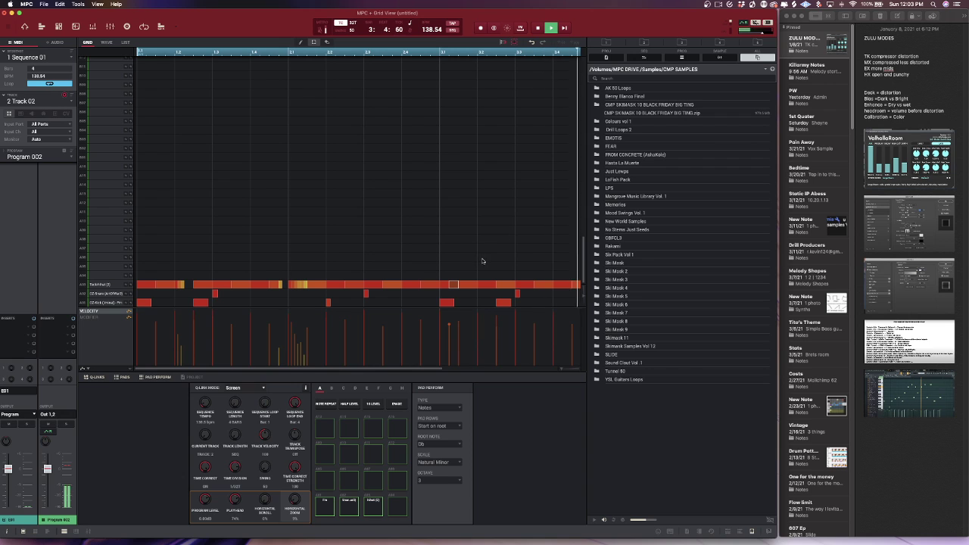
pyautogui.moveTo(421, 368); pyautogui.dragTo(578, 376)
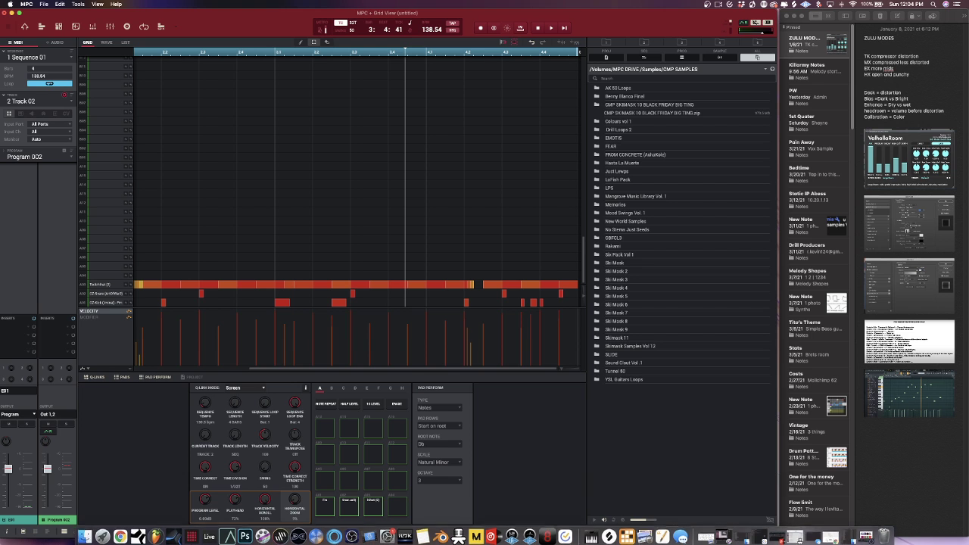
# Switch to Chrome and go to cmpkits.com
pyautogui.click(122, 534)
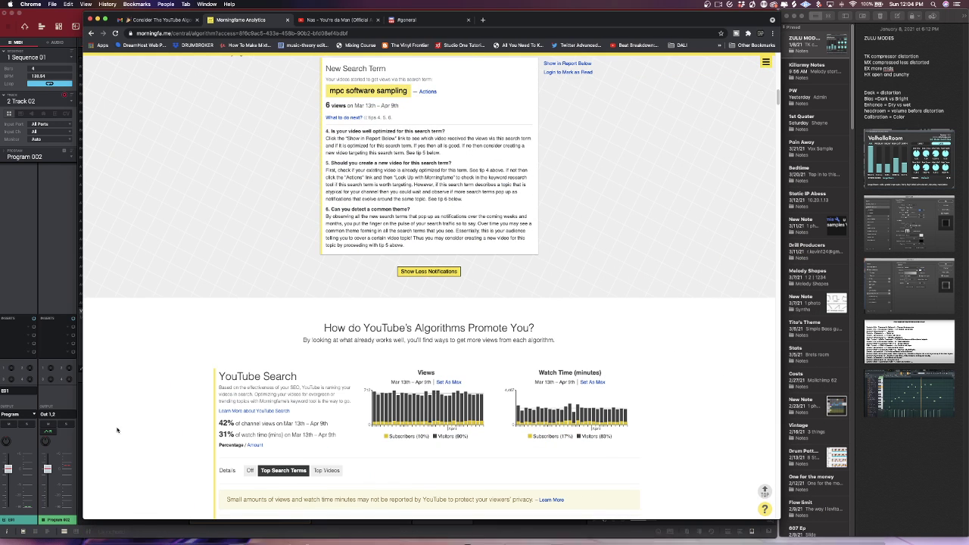
pyautogui.click(229, 34)
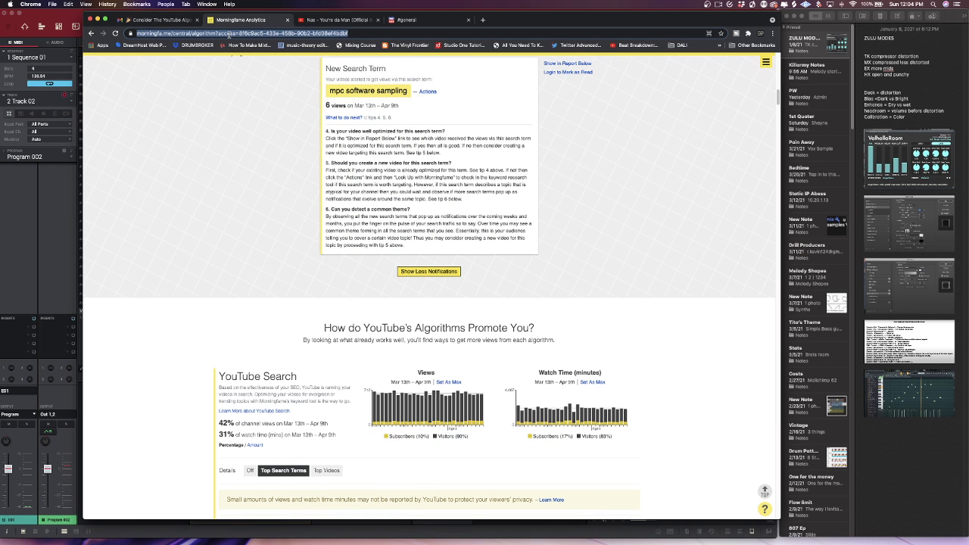
pyautogui.write('cm')
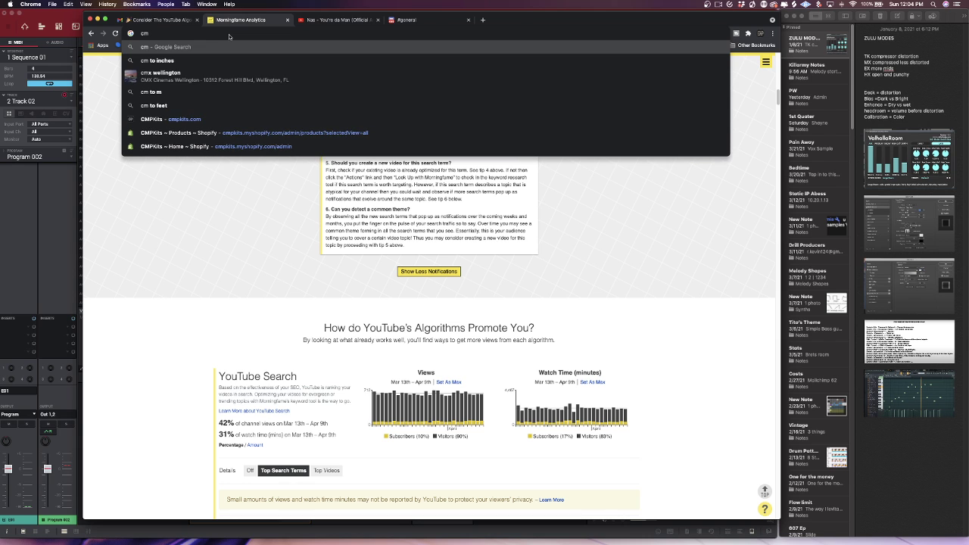
pyautogui.press('Down')
pyautogui.press('Down')
pyautogui.press('Down')
pyautogui.press('Down')
pyautogui.press('Down')
pyautogui.press('Return')
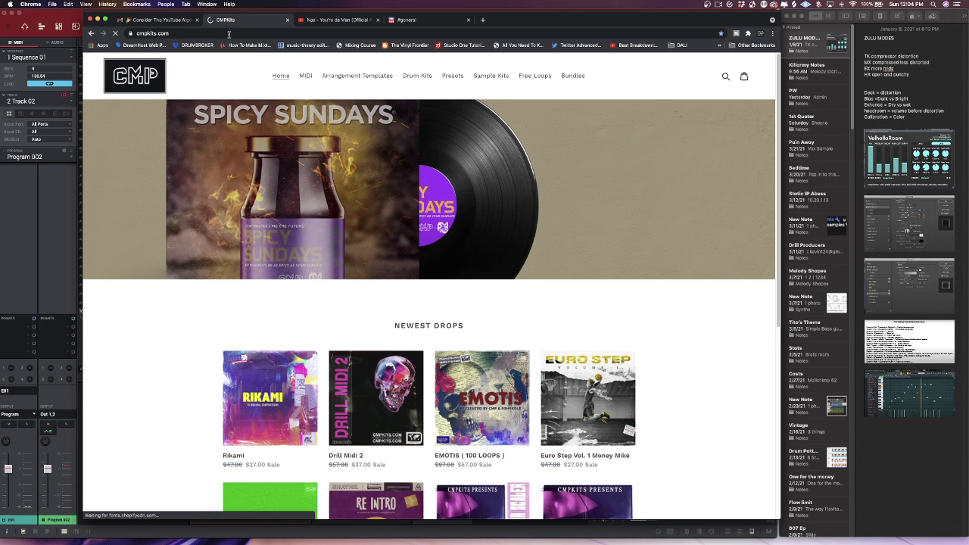
# View the Rikami pack from the newest drops, and minimise the browser to return to the MPC software
pyautogui.scroll(-4, 184, 396)
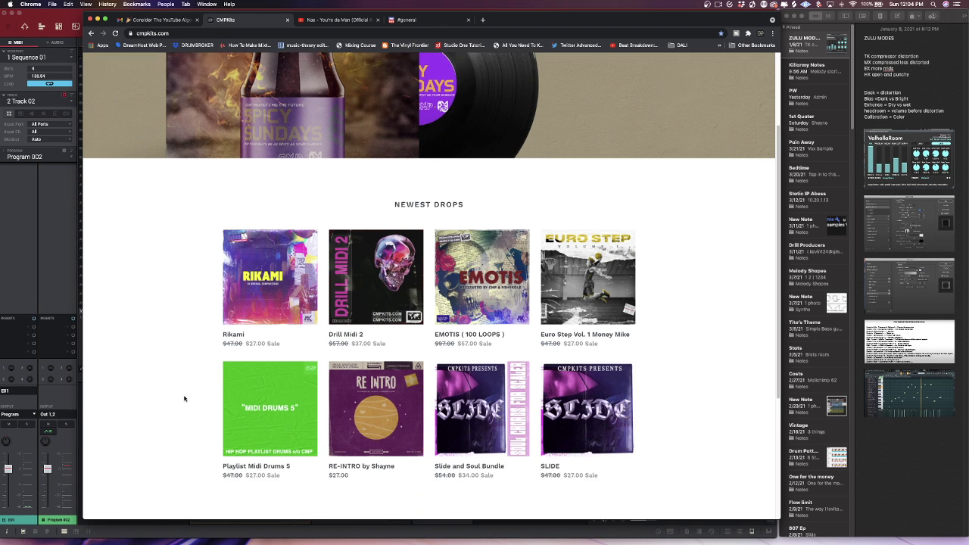
pyautogui.click(250, 303)
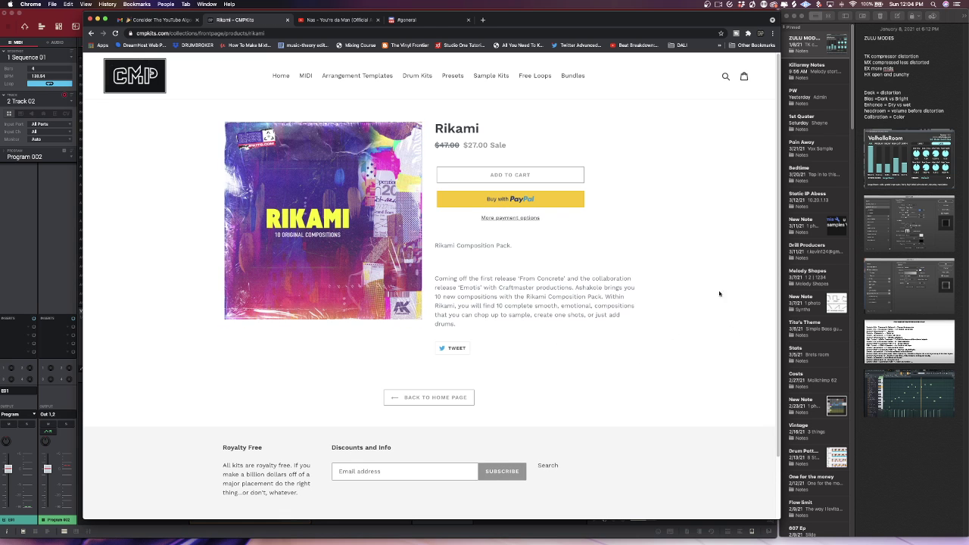
pyautogui.click(98, 20)
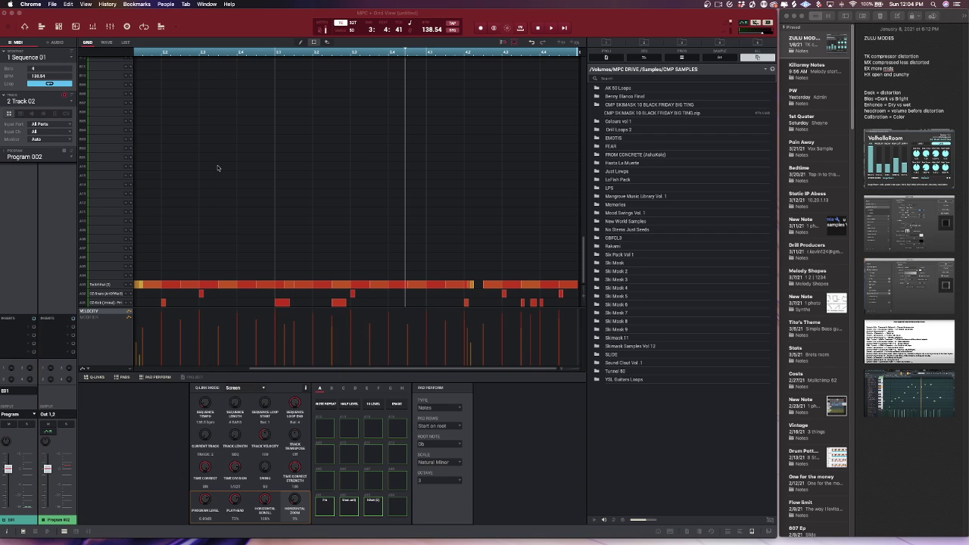